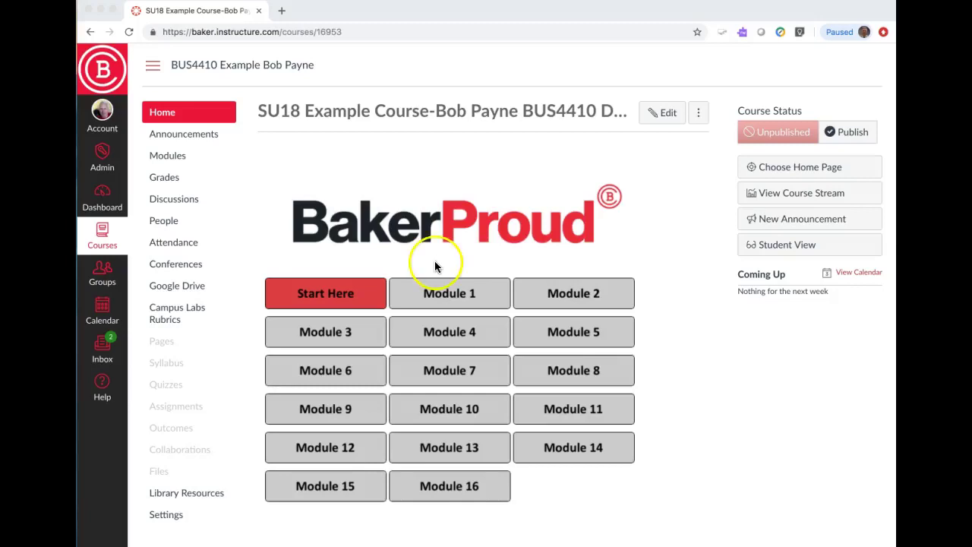
- From the Grades page, open Test Student's Case 2 - Pandas San Diego cell in SpeedGrader
click(166, 181)
click(163, 181)
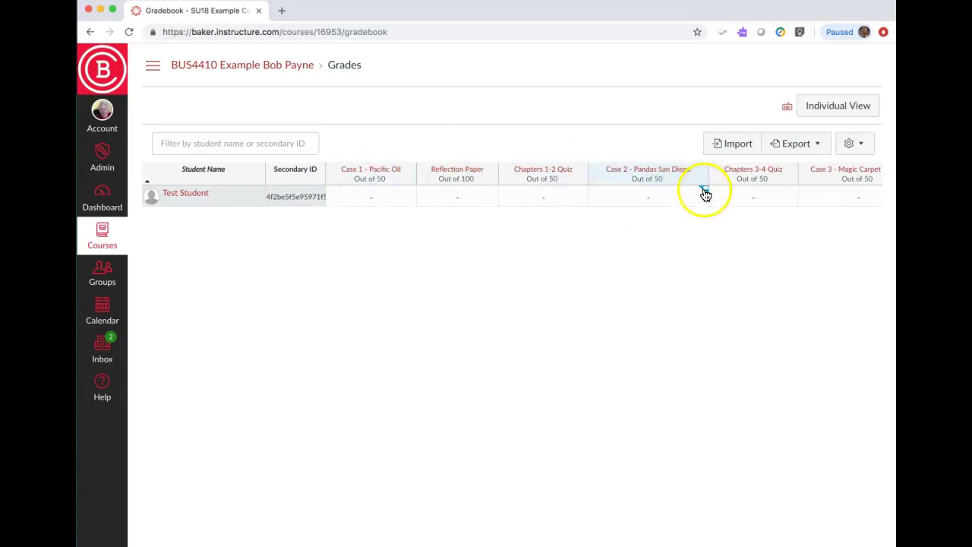
click(705, 192)
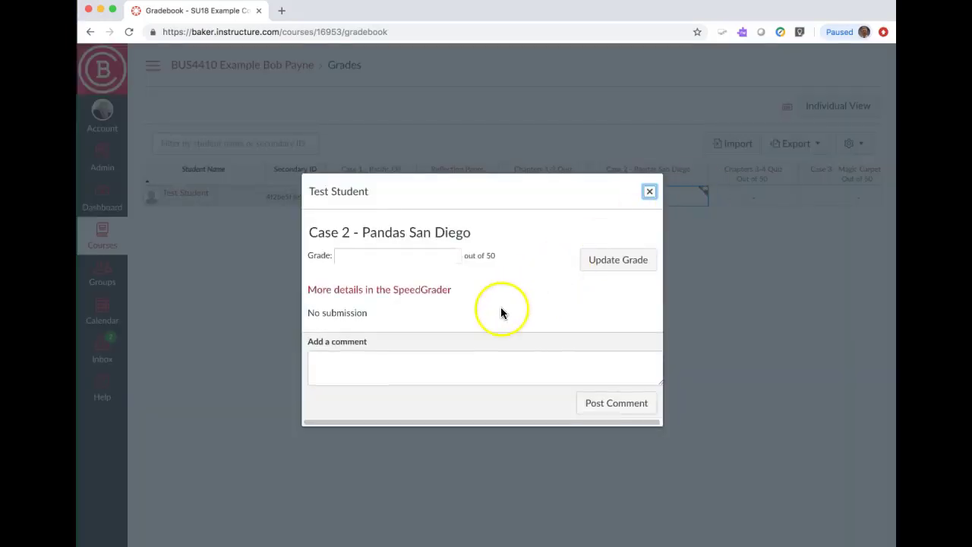
click(389, 293)
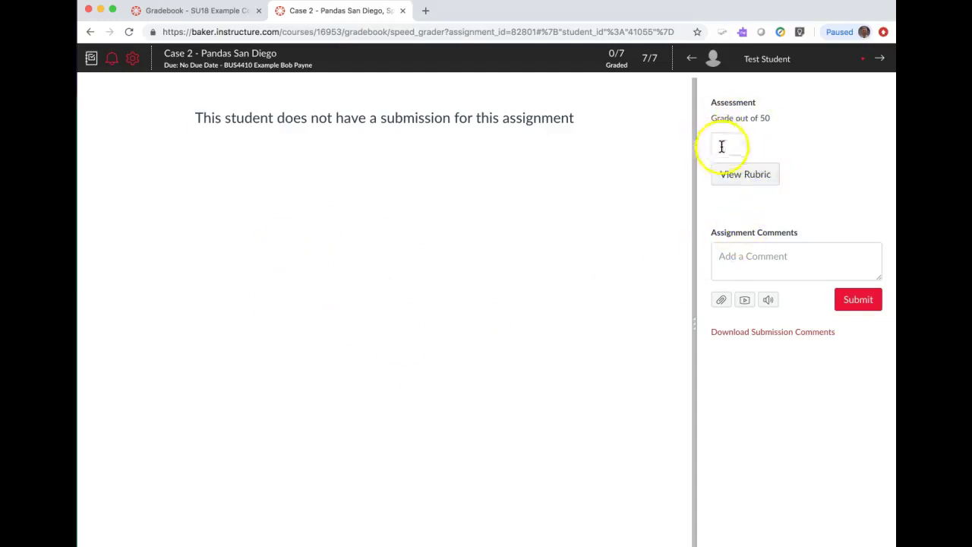
- Show the Case Studies 1-7 Rubric under Assessment
click(752, 177)
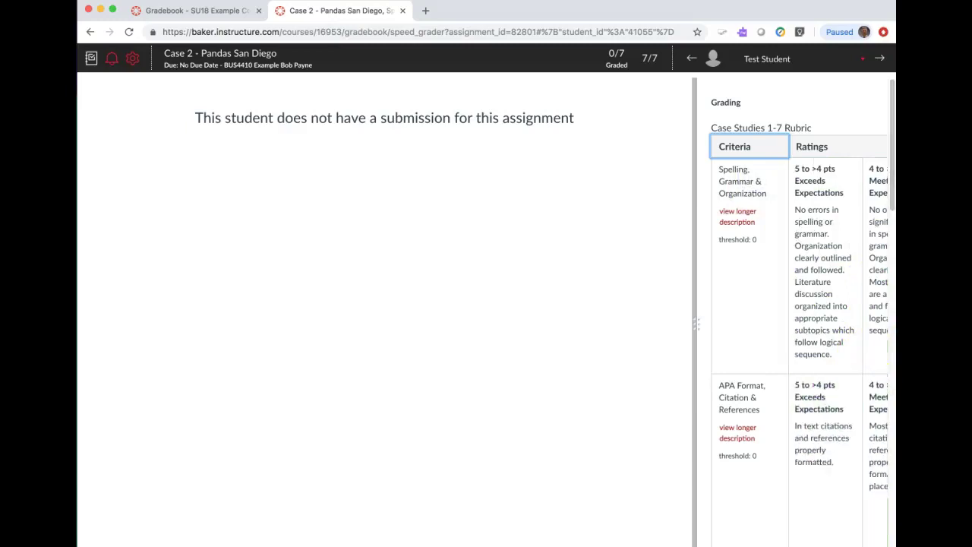
- Rate Spelling, Grammar & Organization as Needs Work and change its points to 2.5
scroll(873, 531, right, 2)
scroll(836, 524, right, 2)
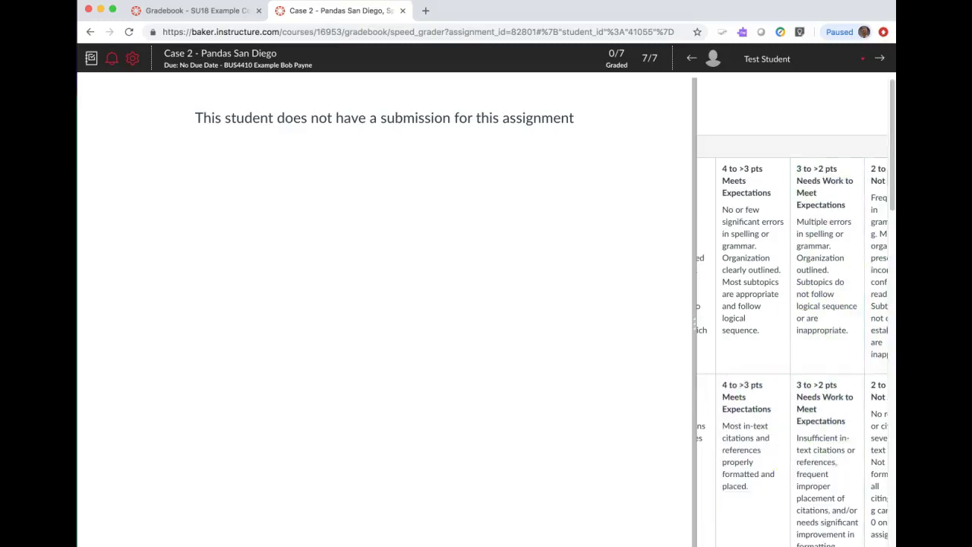
scroll(767, 342, right, 2)
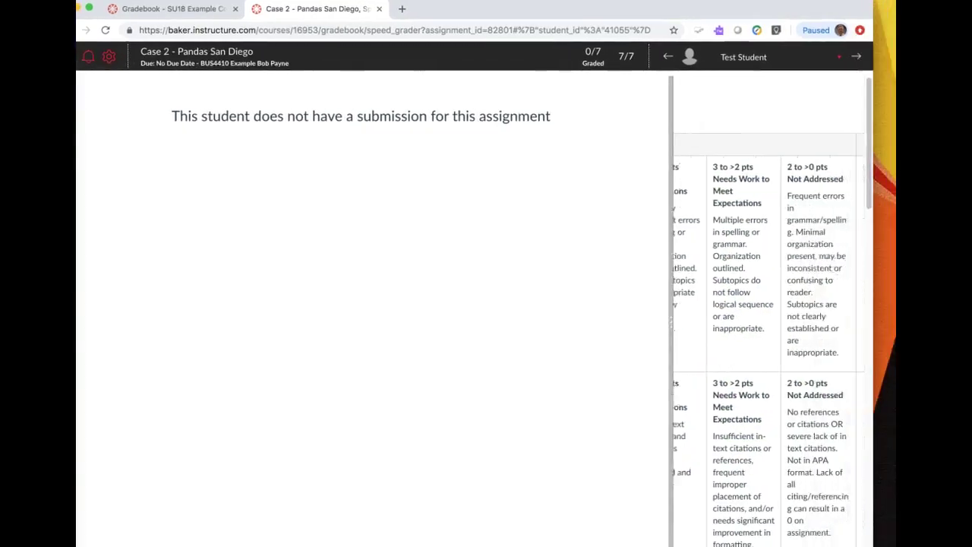
drag(871, 459, 895, 474)
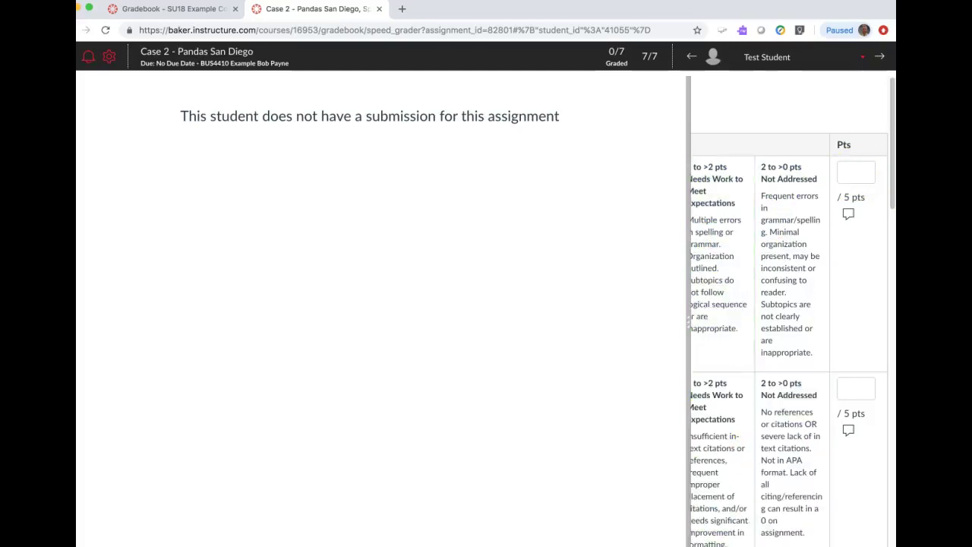
scroll(763, 361, left, 3)
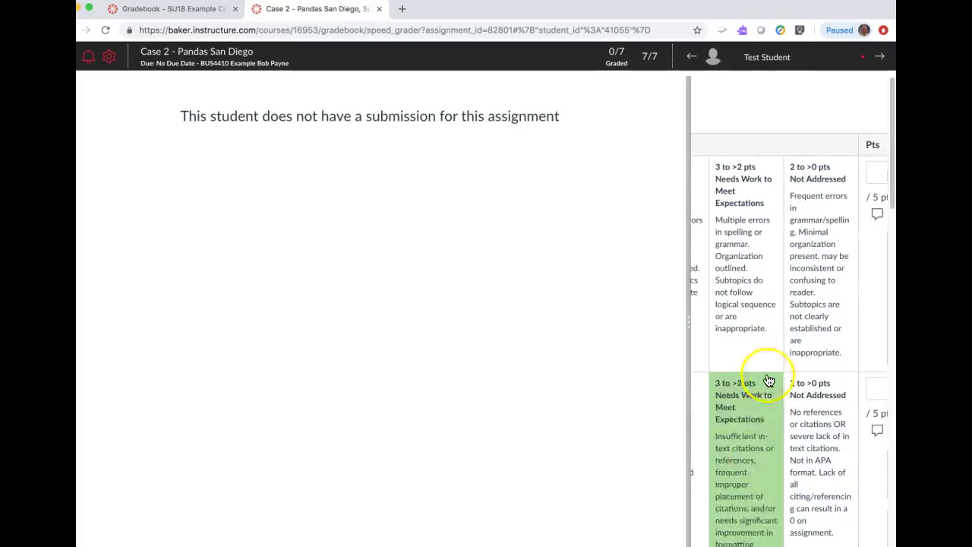
click(749, 280)
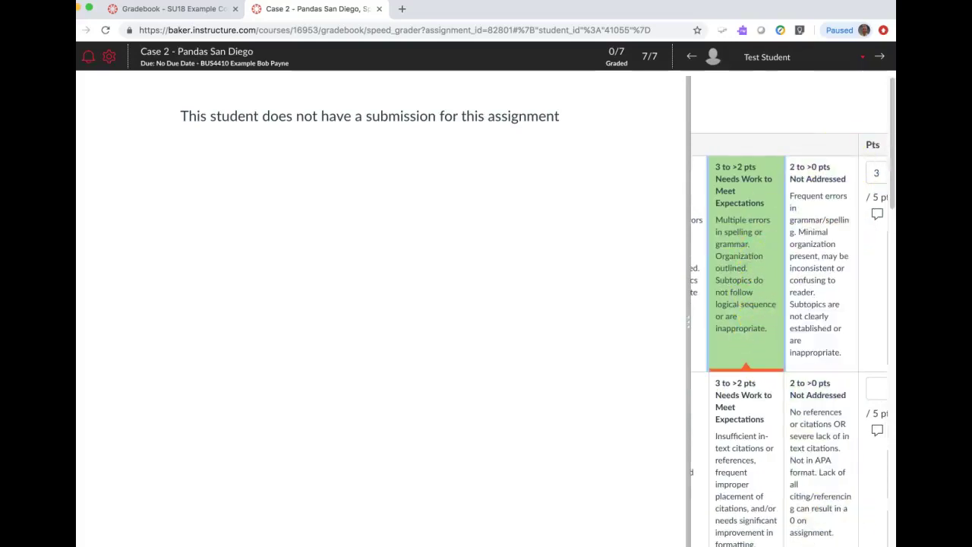
scroll(789, 342, right, 2)
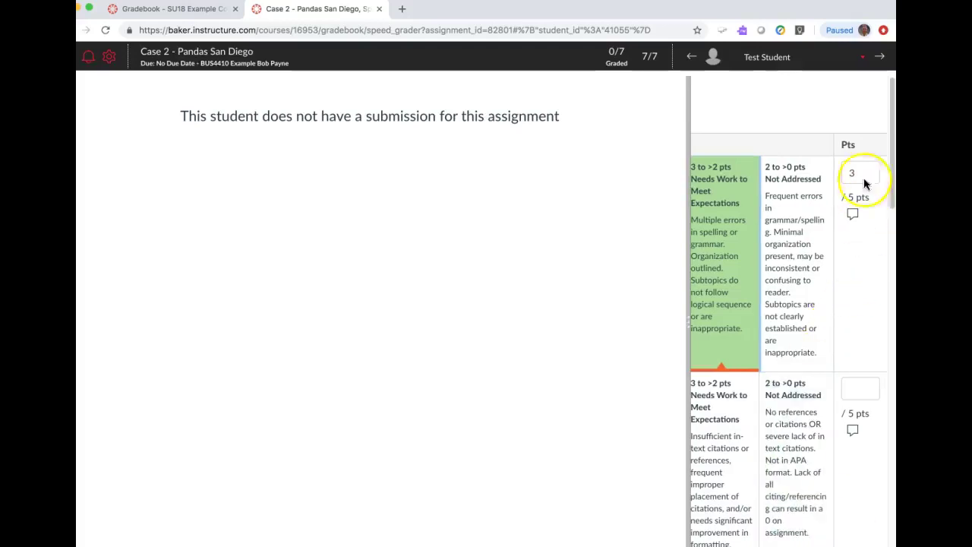
drag(859, 170, 841, 173)
text(2.5)
- Add and save a comment on the Spelling, Grammar & Organization criterion
click(854, 217)
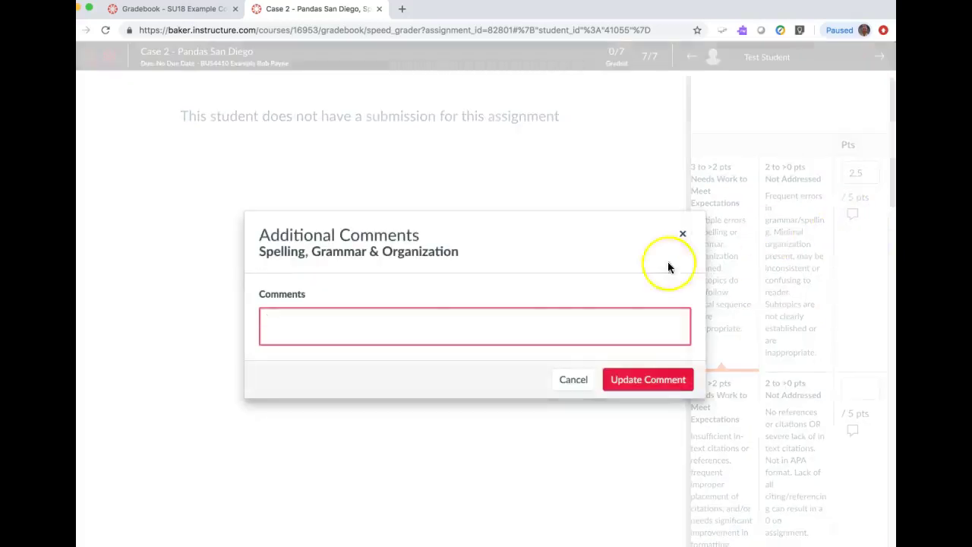
text(fdsaasdfddasdfadsafsad)
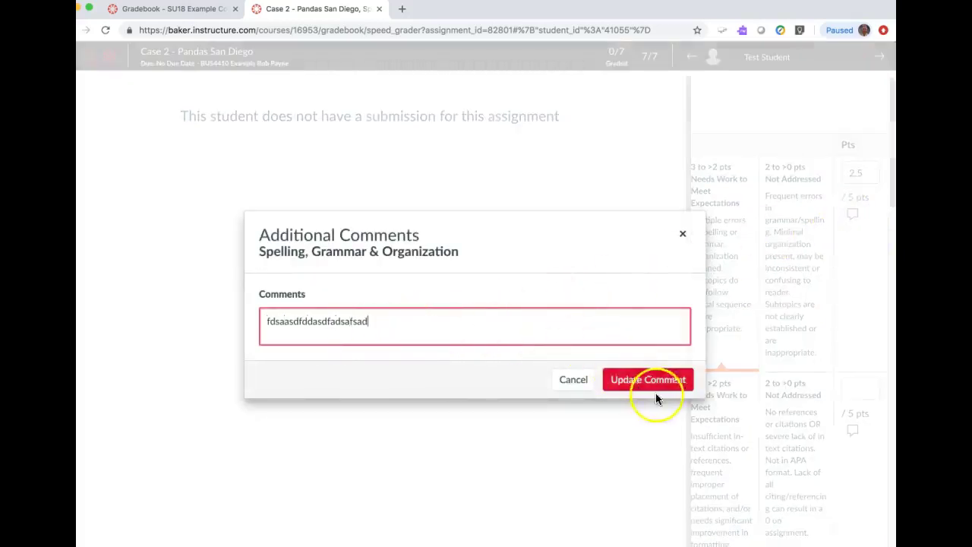
click(655, 384)
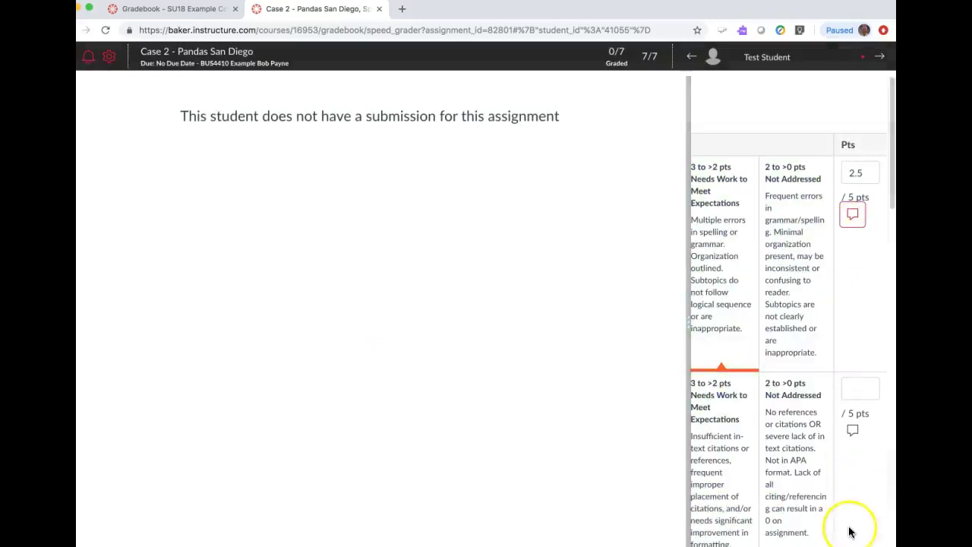
- Rate APA Format as Needs Work (3 points) and Description as Meets Expectations
scroll(790, 342, left, 6)
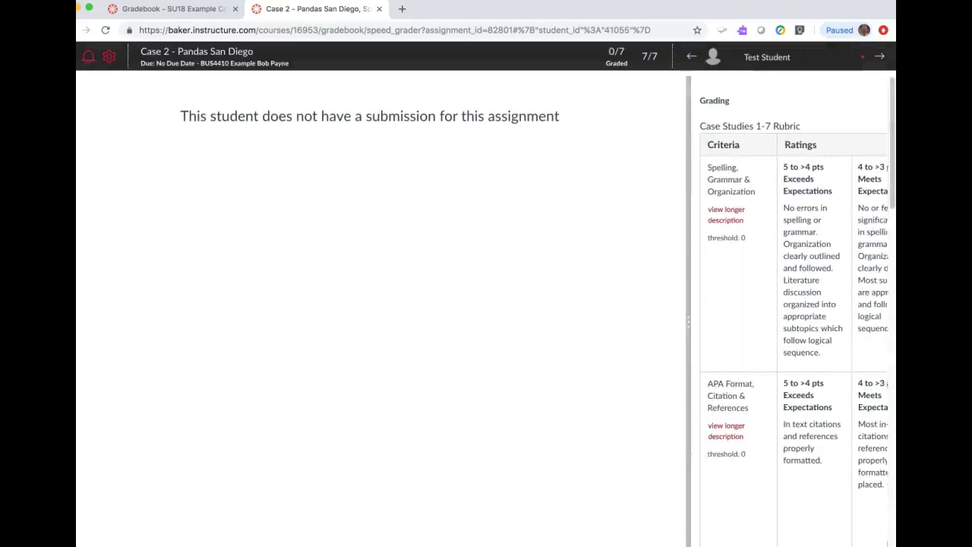
scroll(790, 342, right, 5)
click(718, 471)
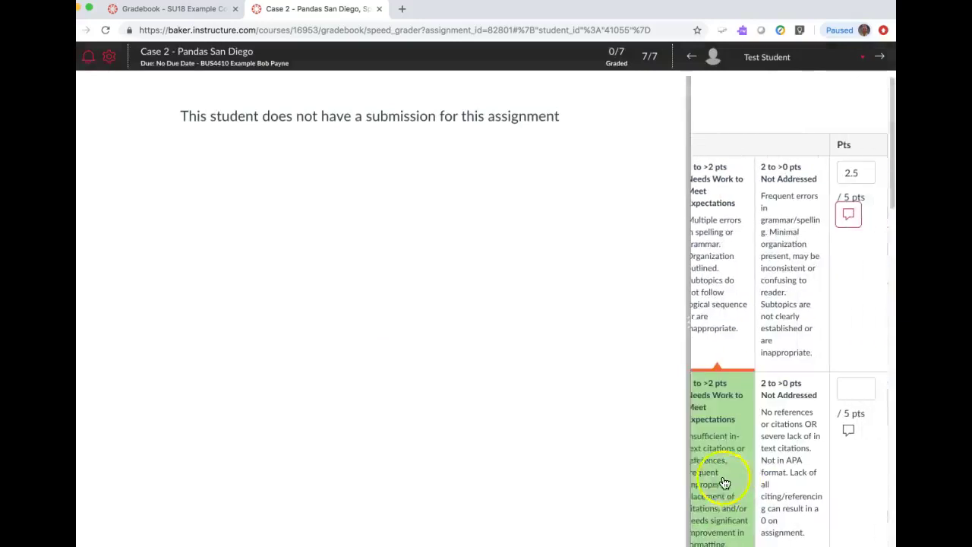
scroll(740, 484, down, 3)
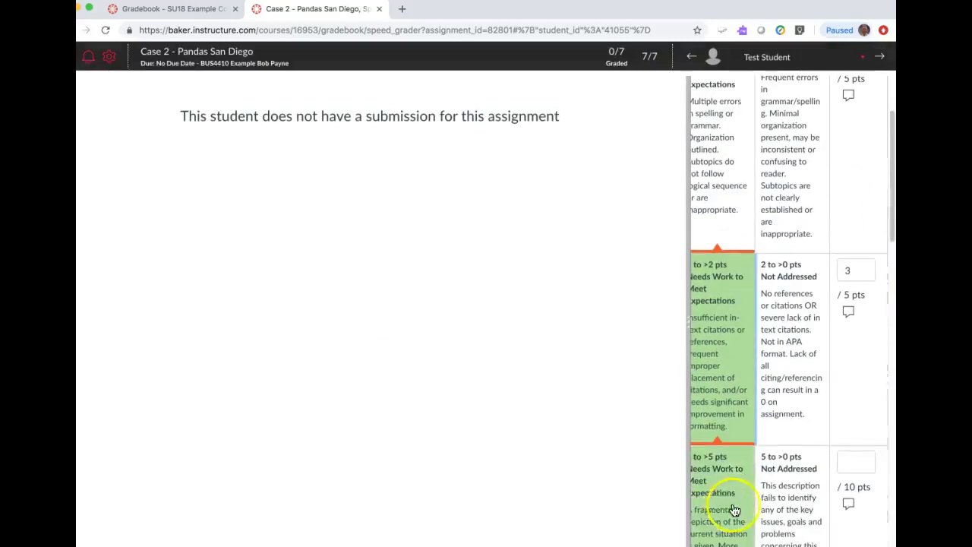
scroll(759, 494, left, 3)
click(758, 517)
- Rate Justification 10, Strategized Alternative 10, Professional References 9, then save the rubric
scroll(760, 501, left, 3)
scroll(811, 523, down, 5)
scroll(811, 522, down, 3)
click(818, 494)
scroll(838, 502, down, 9)
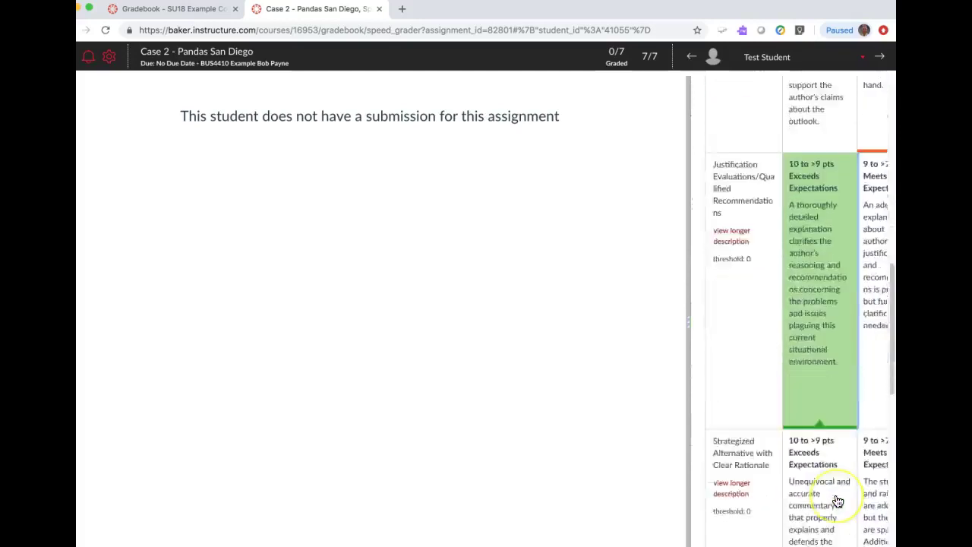
click(827, 432)
scroll(831, 445, down, 3)
click(864, 451)
scroll(864, 452, down, 2)
scroll(831, 483, down, 5)
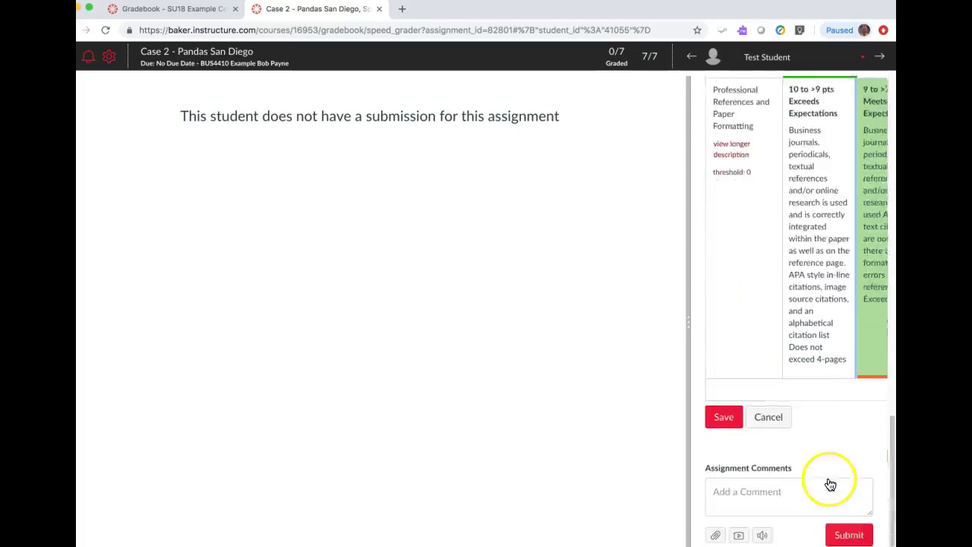
click(723, 389)
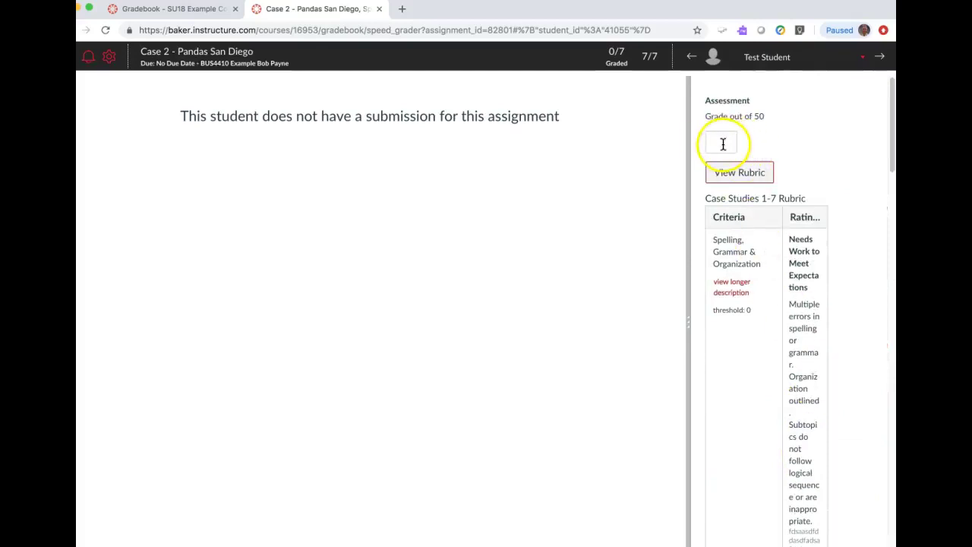
scroll(765, 387, down, 1)
scroll(765, 392, down, 10)
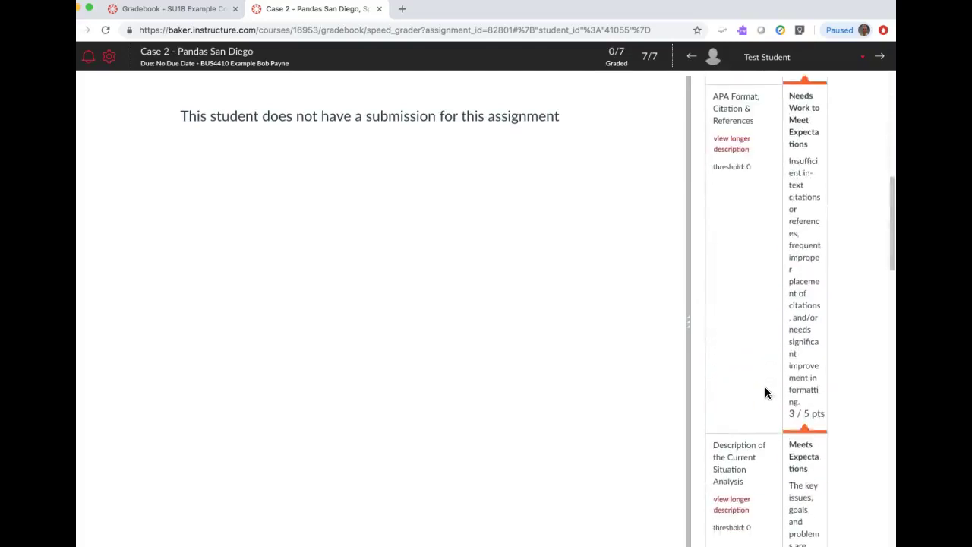
scroll(765, 387, up, 8)
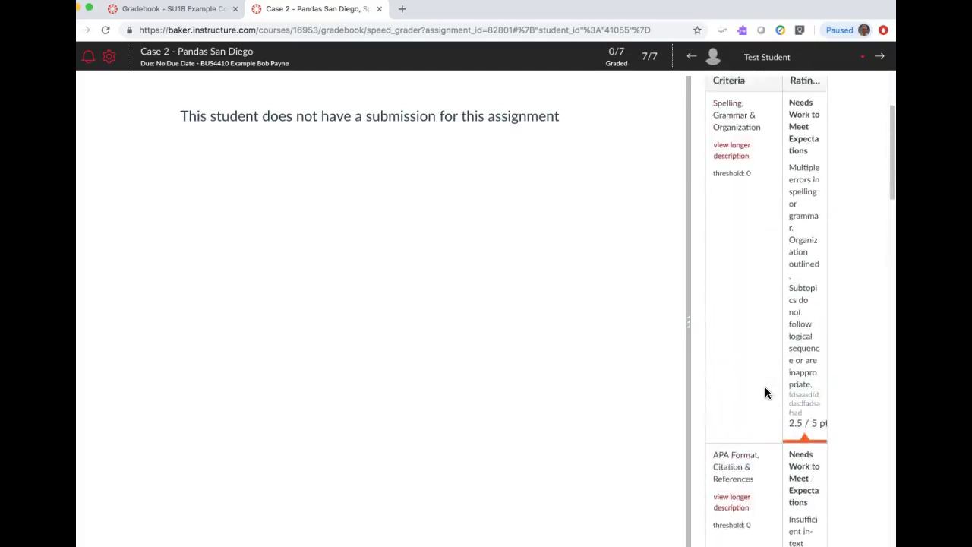
scroll(765, 391, down, 8)
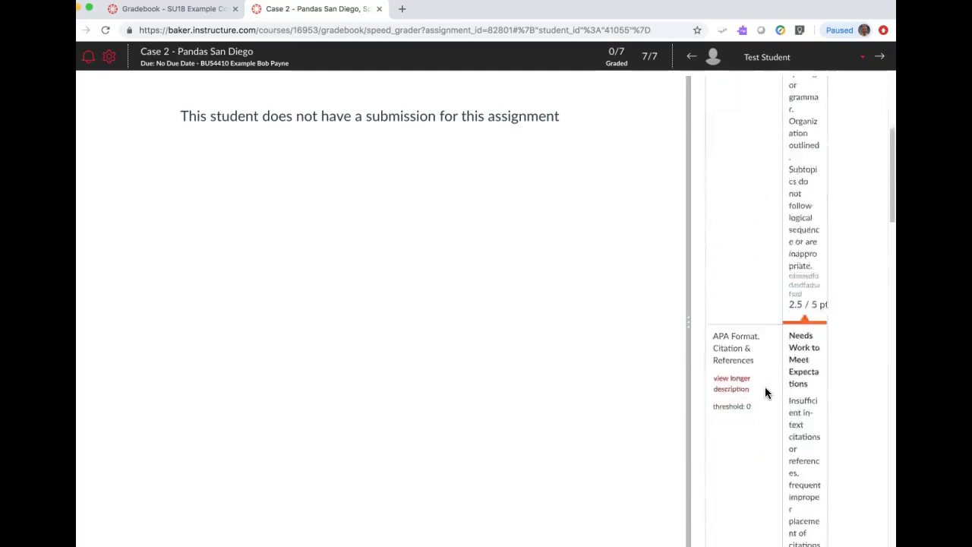
scroll(766, 392, down, 5)
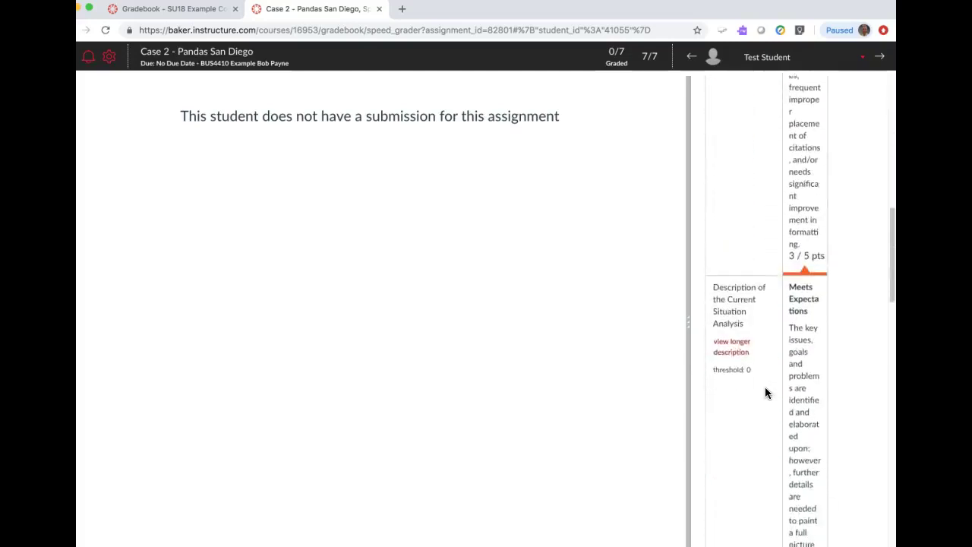
scroll(765, 392, down, 10)
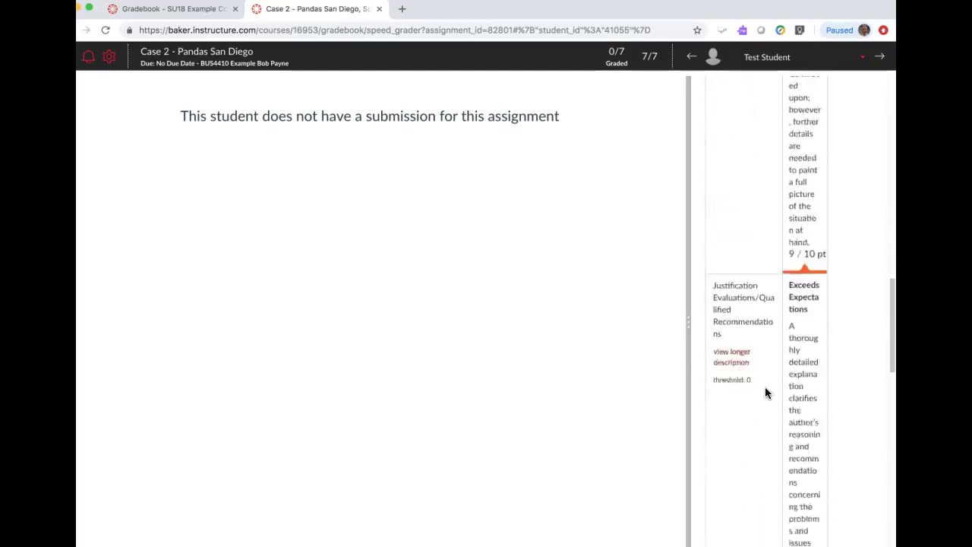
scroll(765, 393, down, 10)
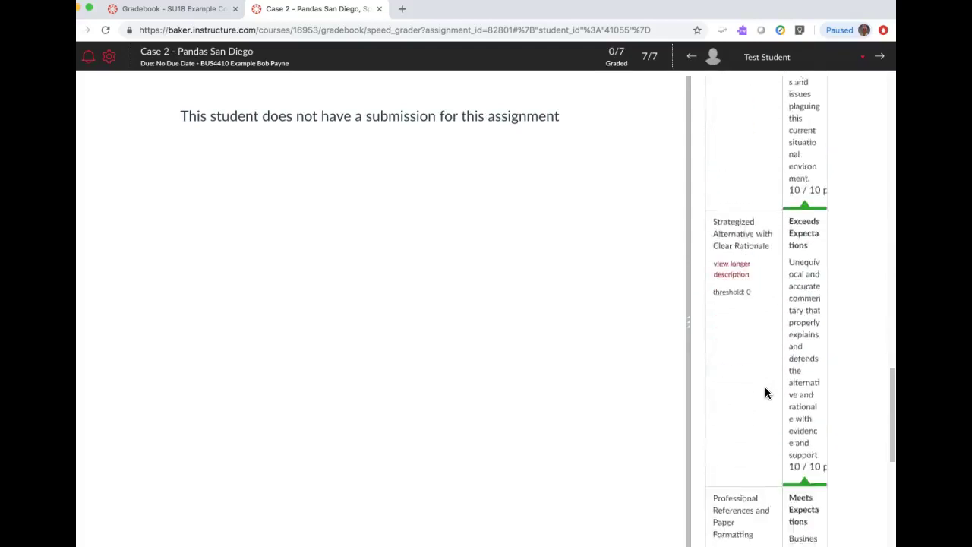
scroll(764, 393, down, 8)
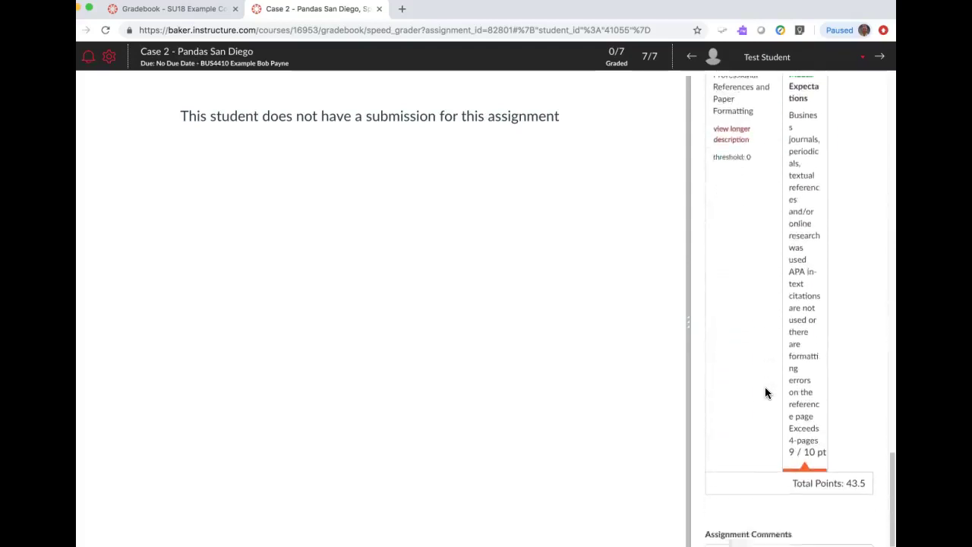
scroll(766, 393, up, 10)
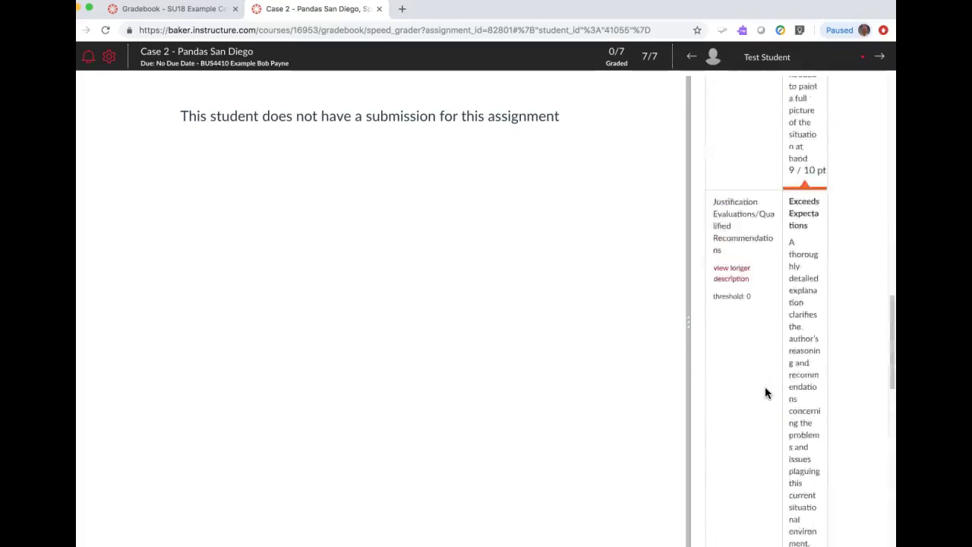
scroll(765, 390, up, 5)
click(696, 119)
- Enter 43.5 as the grade out of 50 and scroll down to Assignment Comments
click(711, 141)
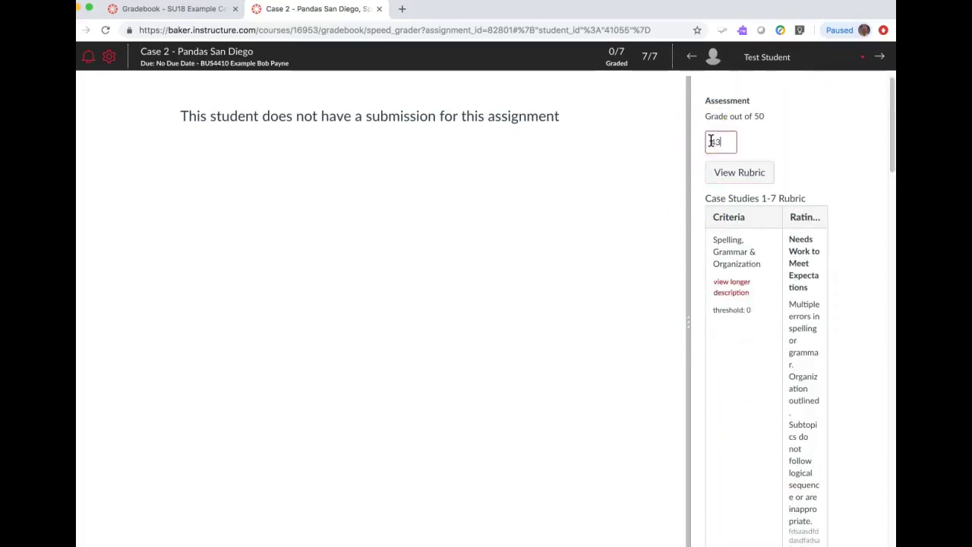
key(Tab)
scroll(775, 416, down, 15)
scroll(768, 413, down, 10)
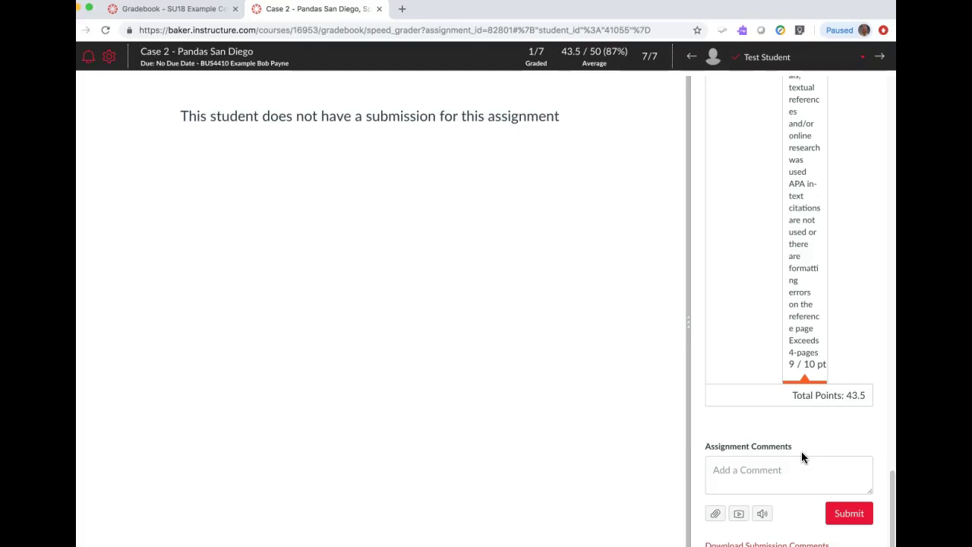
scroll(802, 456, down, 1)
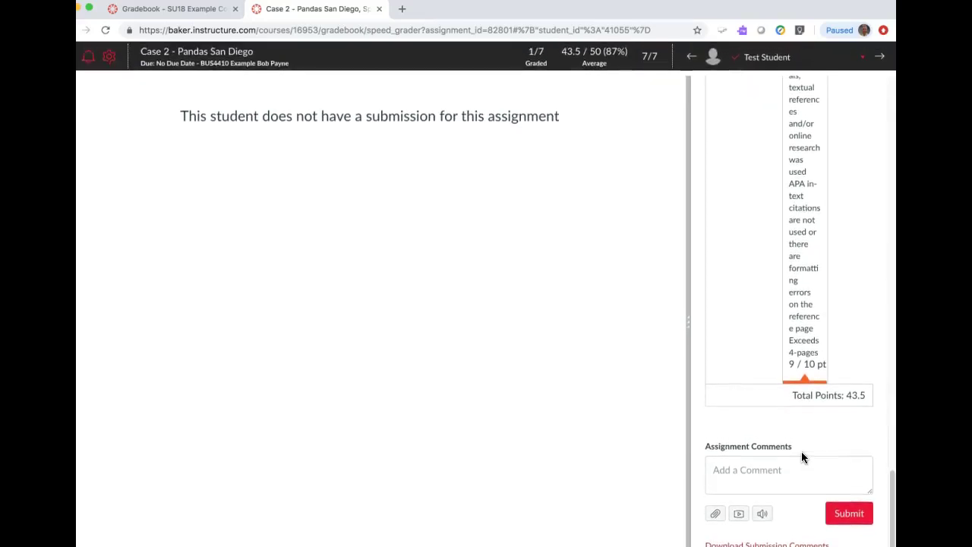
- Type 'Good job!' in the Add a Comment box under Assignment Comments
scroll(801, 452, up, 1)
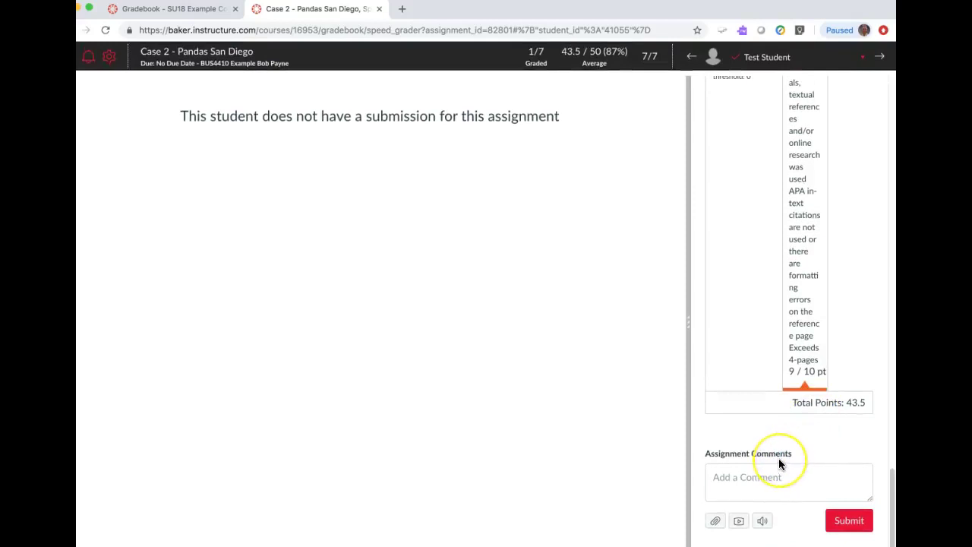
scroll(779, 458, down, 1)
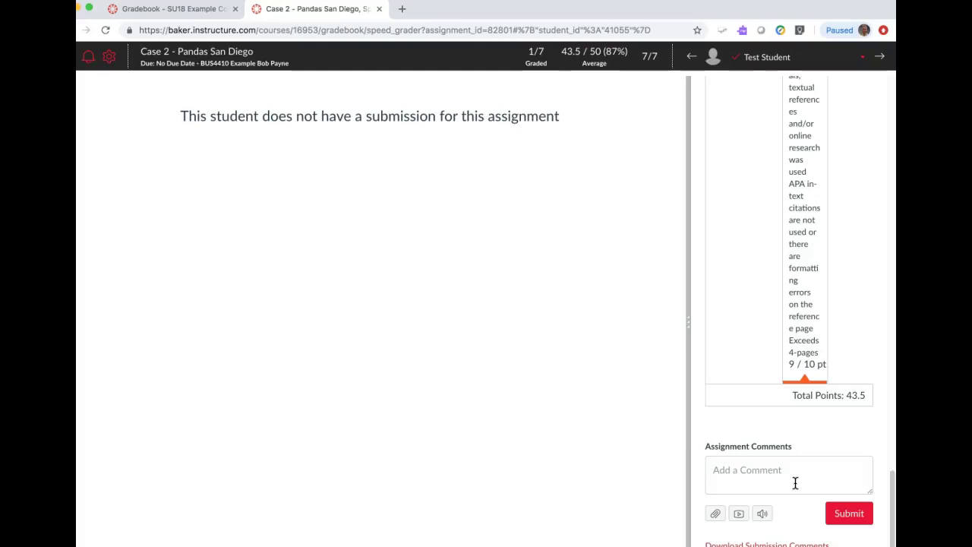
click(717, 469)
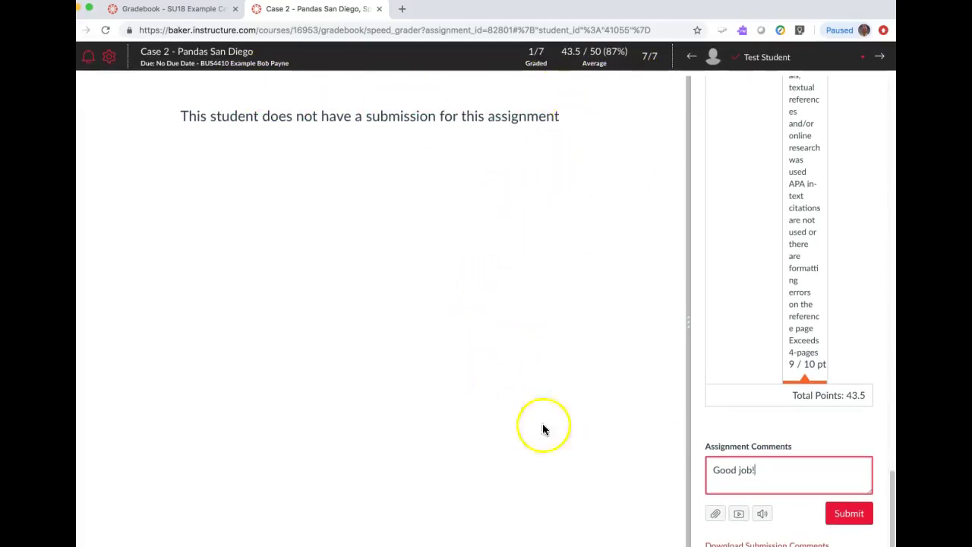
click(818, 476)
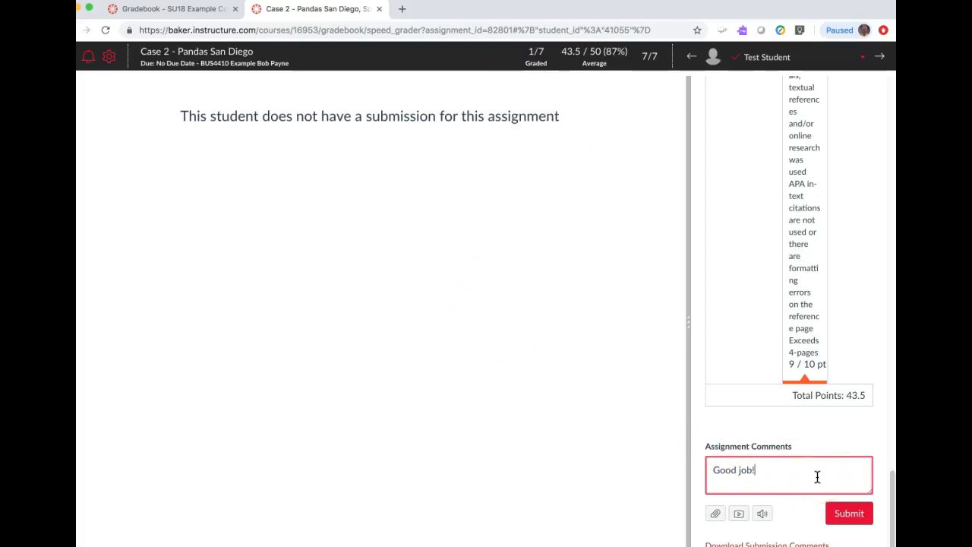
click(808, 473)
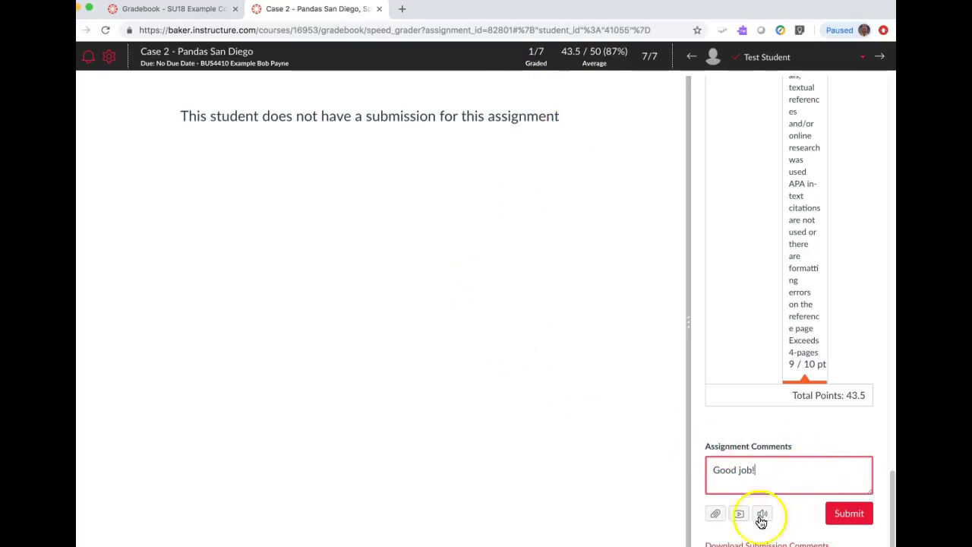
click(715, 516)
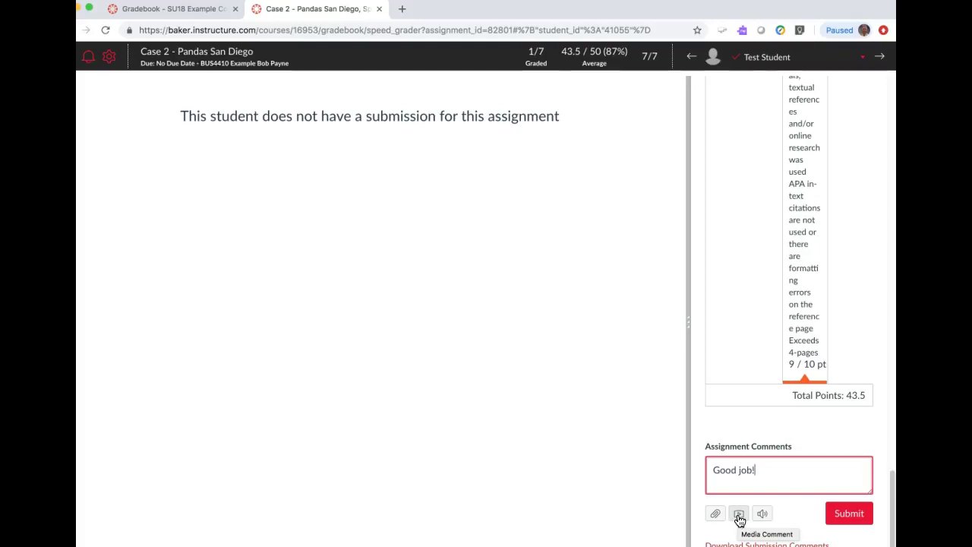
- Open the Media Comment recorder and let the webcam preview connect
click(738, 516)
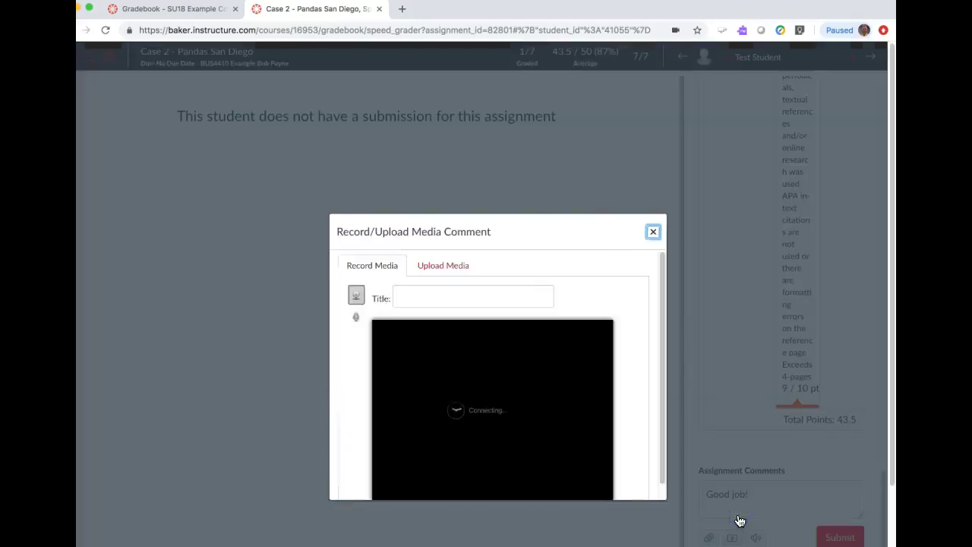
click(472, 405)
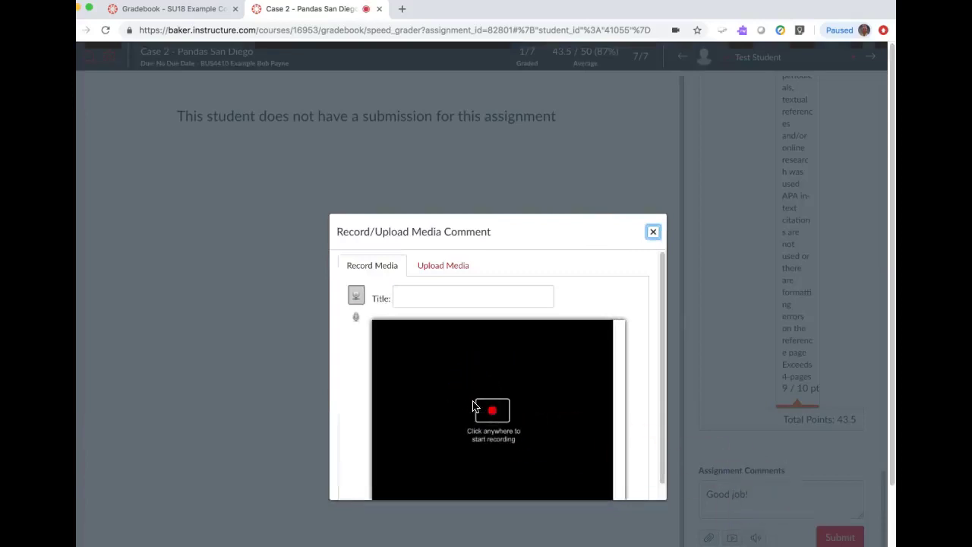
click(434, 419)
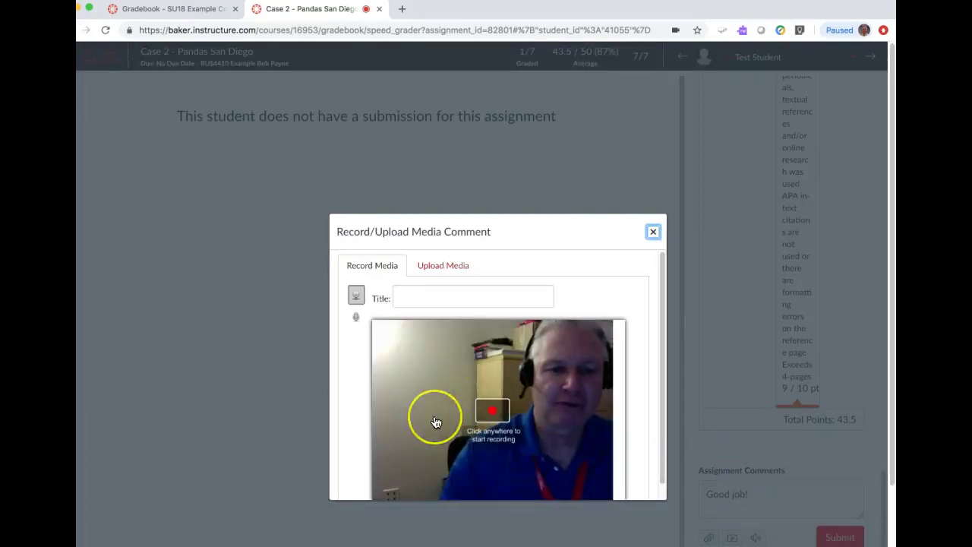
- Keep Flash set to Allow in Chrome's site settings for Canvas
click(129, 30)
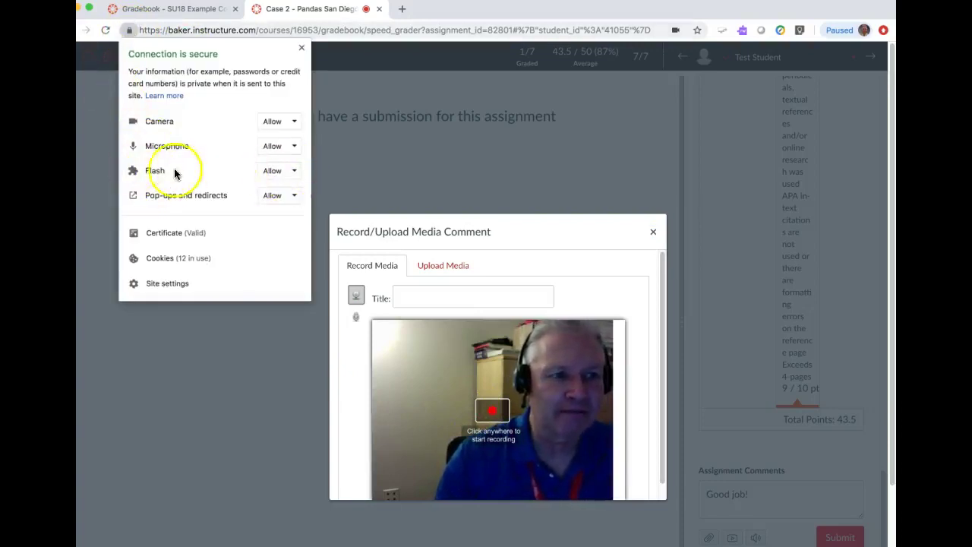
click(293, 171)
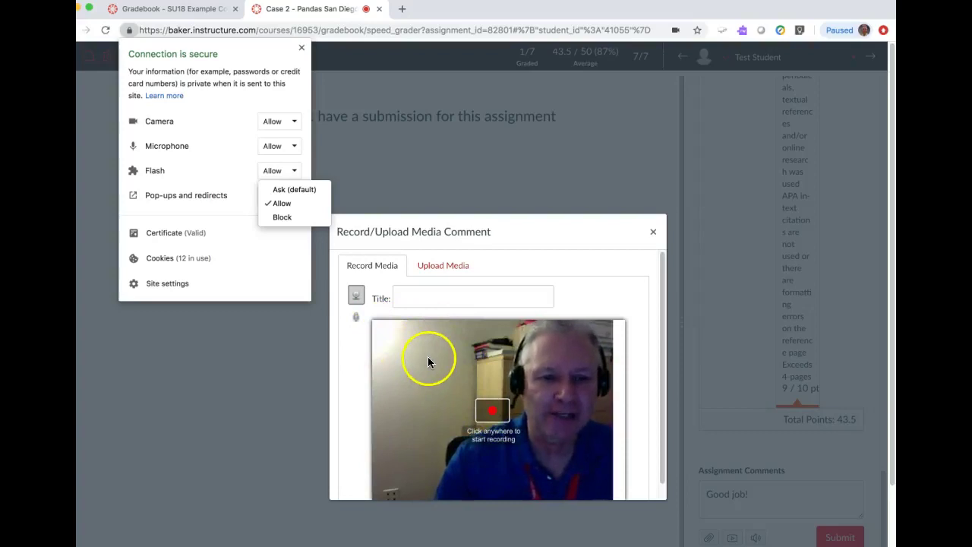
click(281, 204)
- Title the media comment 'Week 5 feedback' and start the webcam recording
click(299, 51)
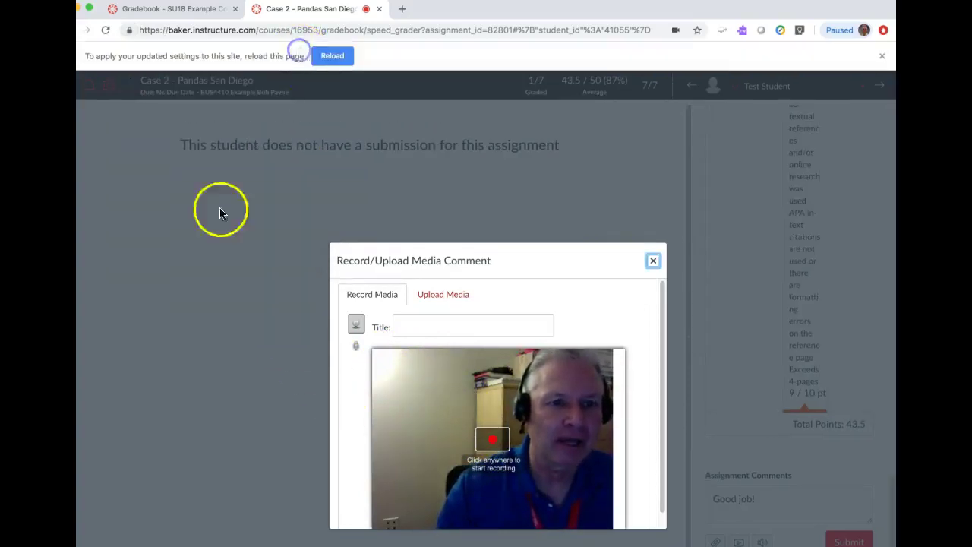
scroll(515, 316, down, 1)
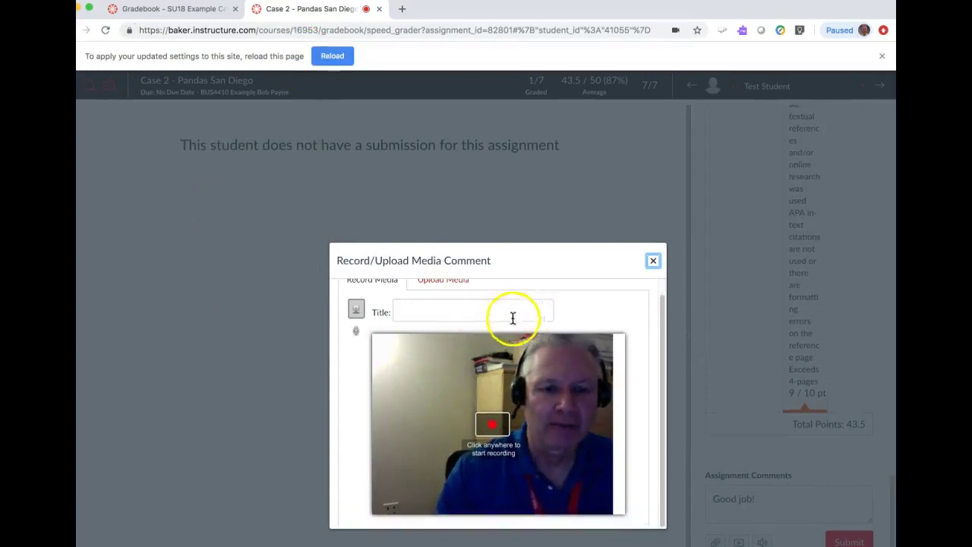
click(418, 309)
text(Week 5 feedback)
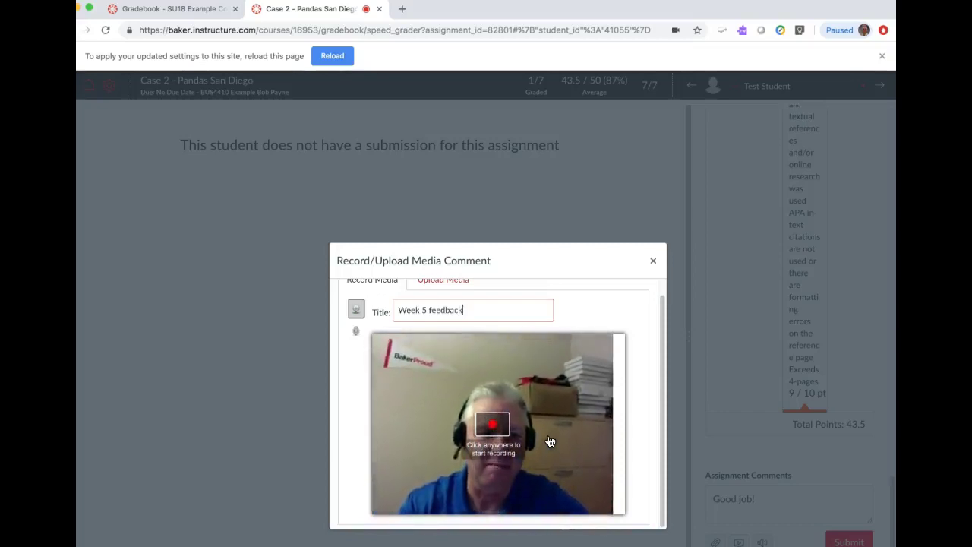
drag(550, 442, 492, 429)
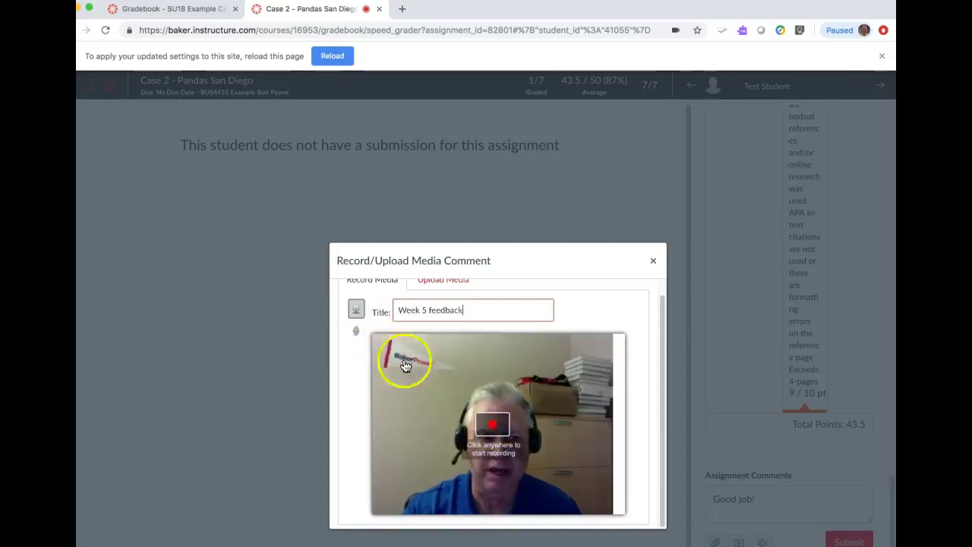
click(500, 430)
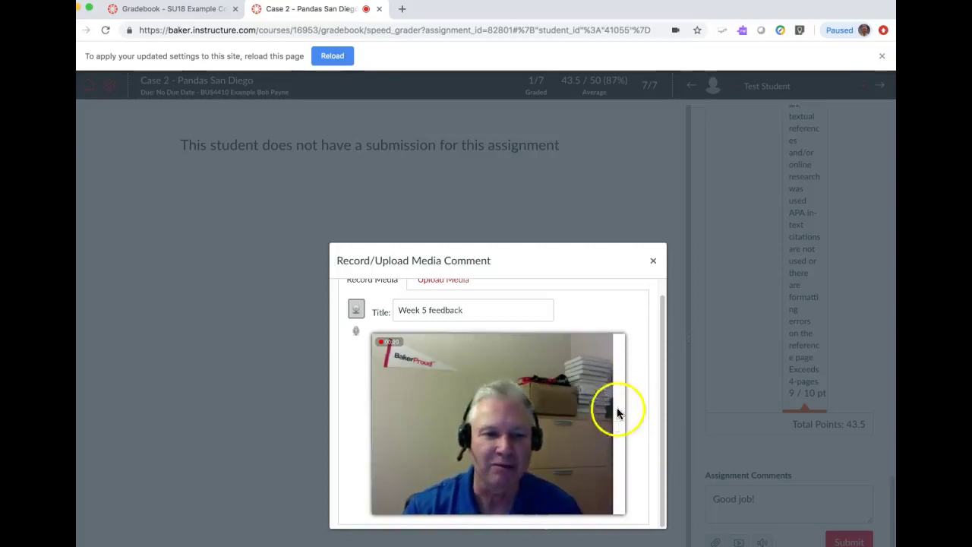
- Stop the webcam recording and save it as the media comment
mouse_move(492, 464)
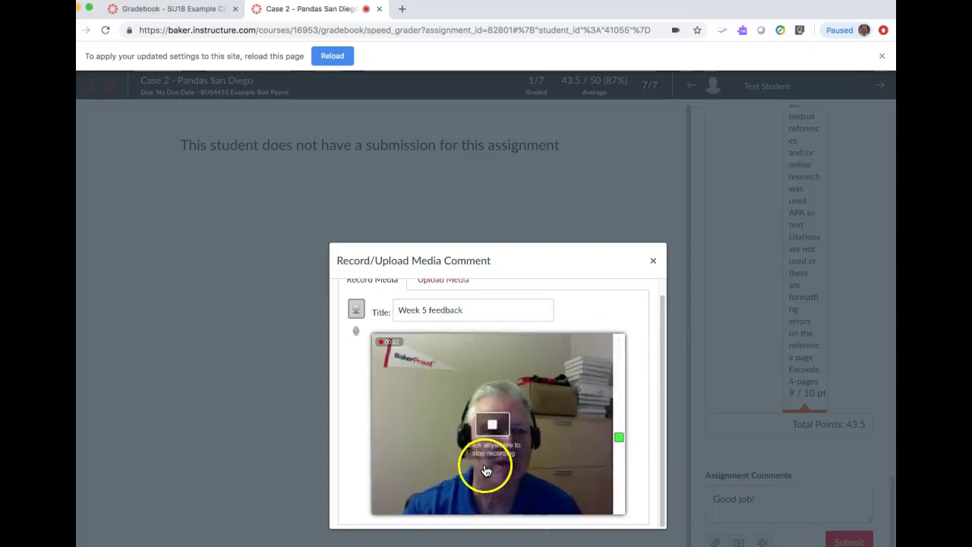
click(493, 415)
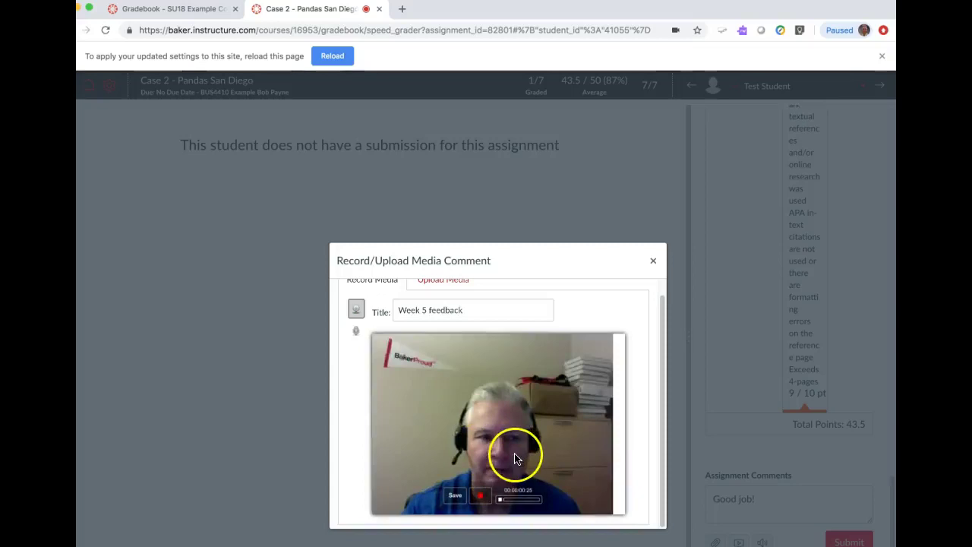
click(455, 498)
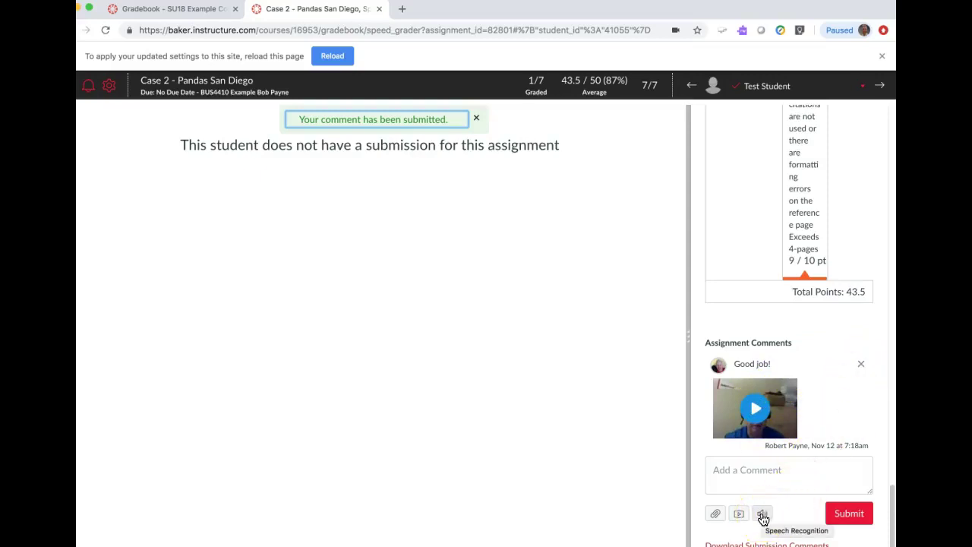
- Dictate spoken feedback on this week's case so its transcript fills the comment box
click(762, 515)
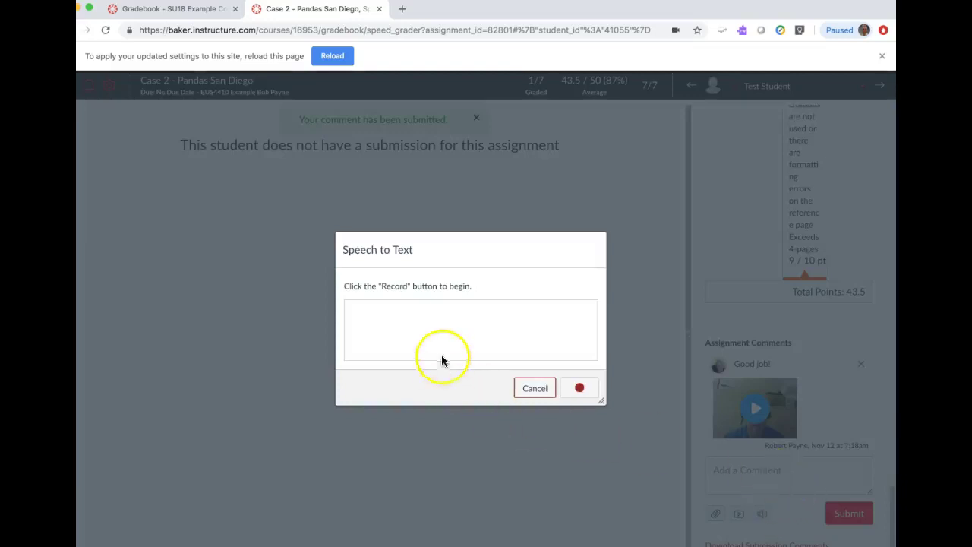
click(579, 389)
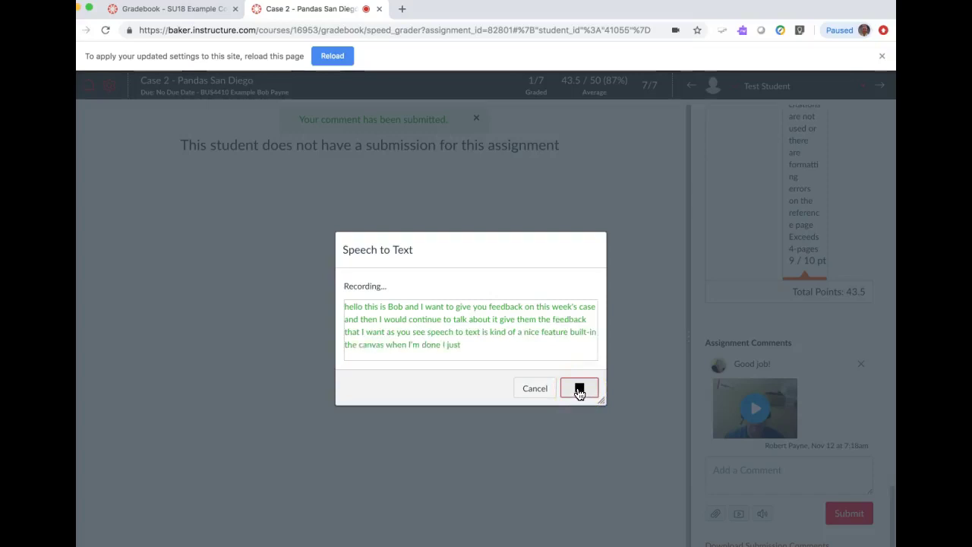
click(578, 389)
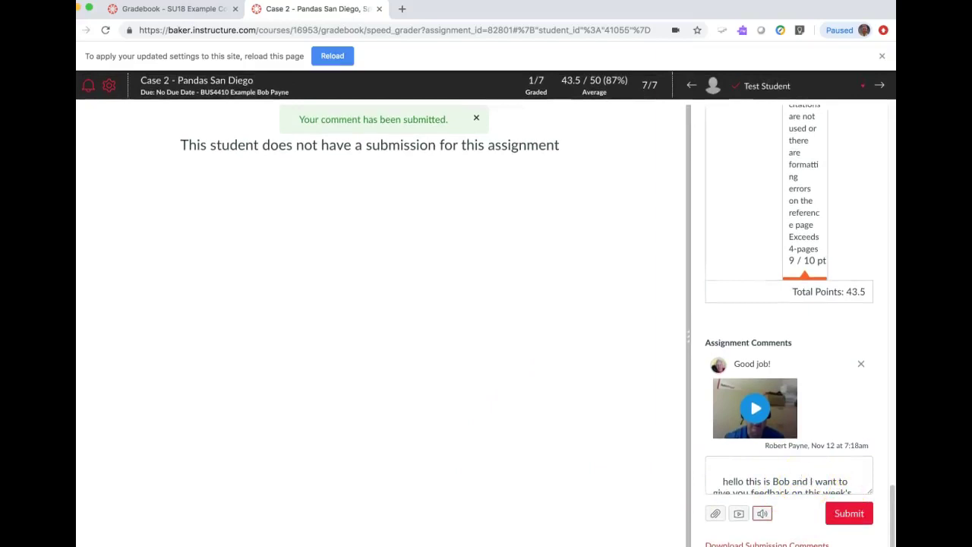
- Post the dictated feedback as a comment, then begin attaching a file to a new comment
click(860, 513)
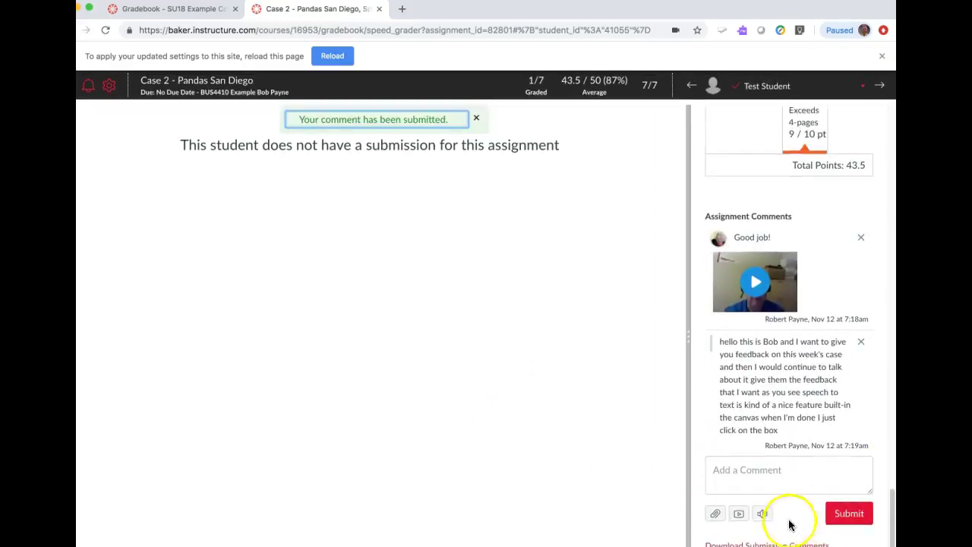
scroll(801, 482, up, 1)
scroll(799, 483, down, 1)
click(714, 515)
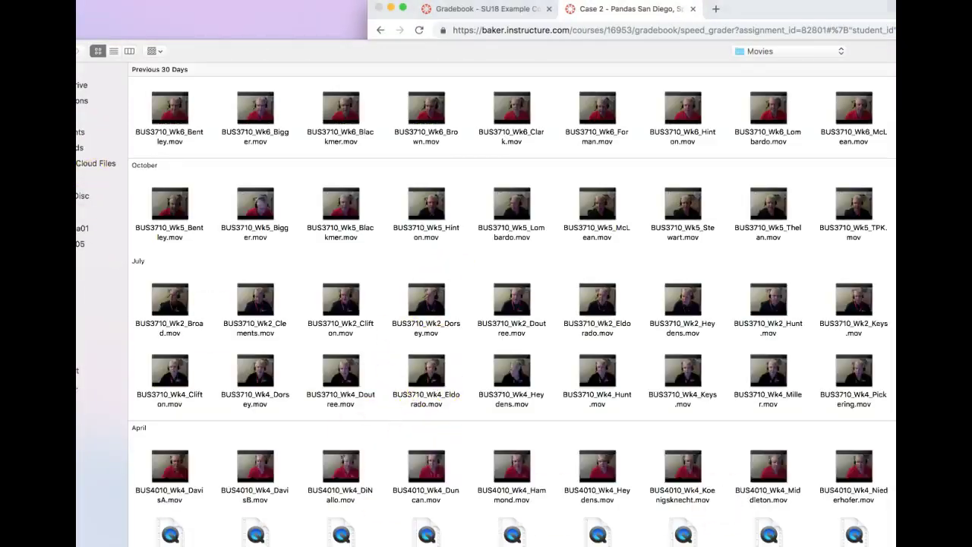
- Choose the Discussion proposal .docx from Documents as the comment attachment
click(79, 137)
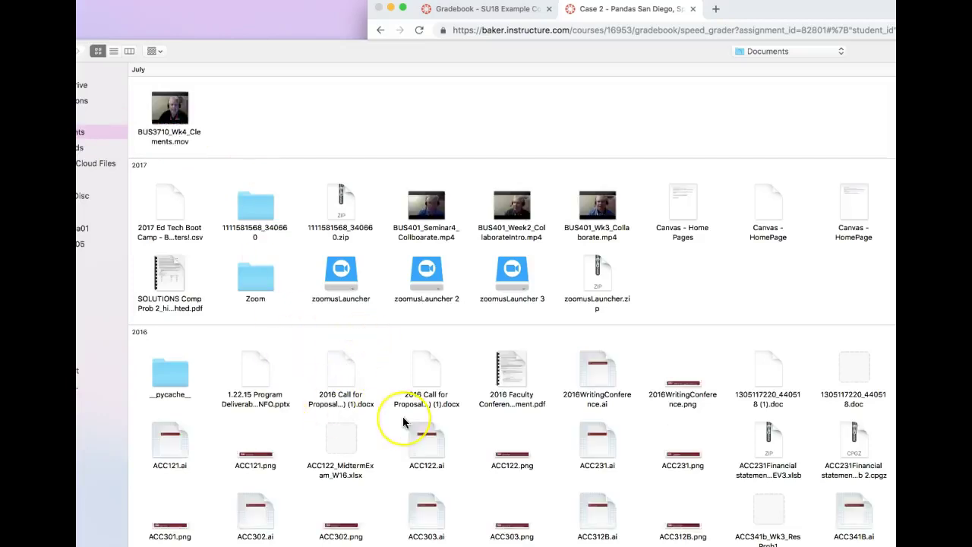
scroll(402, 416, down, 5)
scroll(403, 418, down, 7)
click(497, 367)
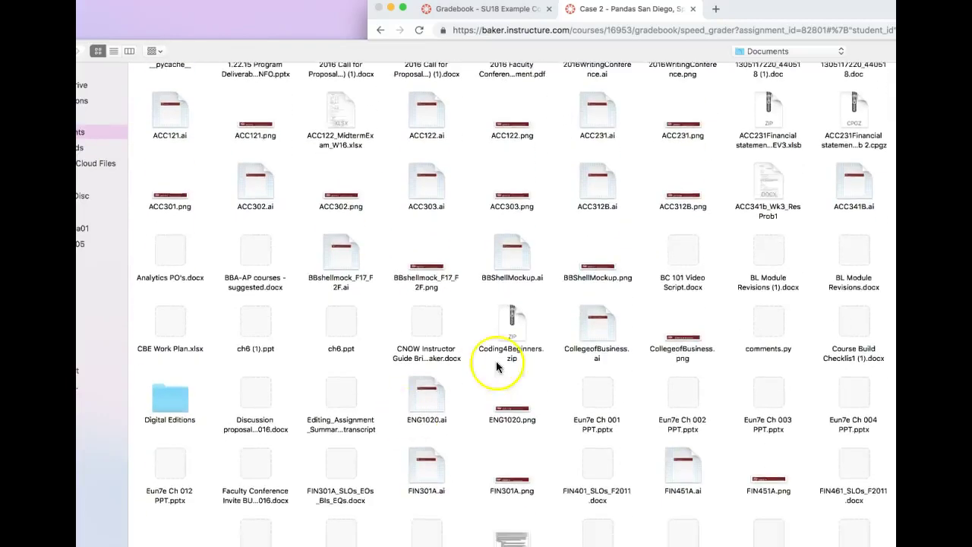
click(258, 389)
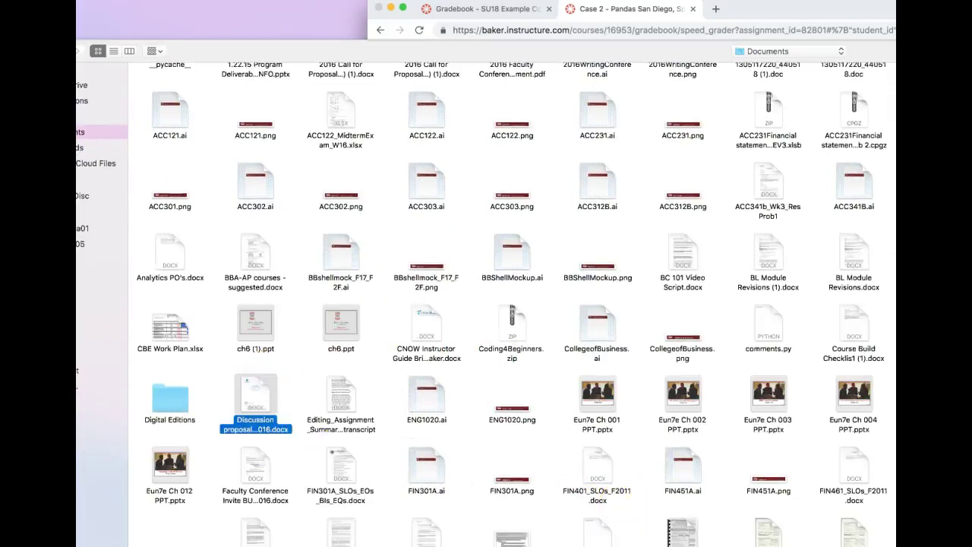
key(Return)
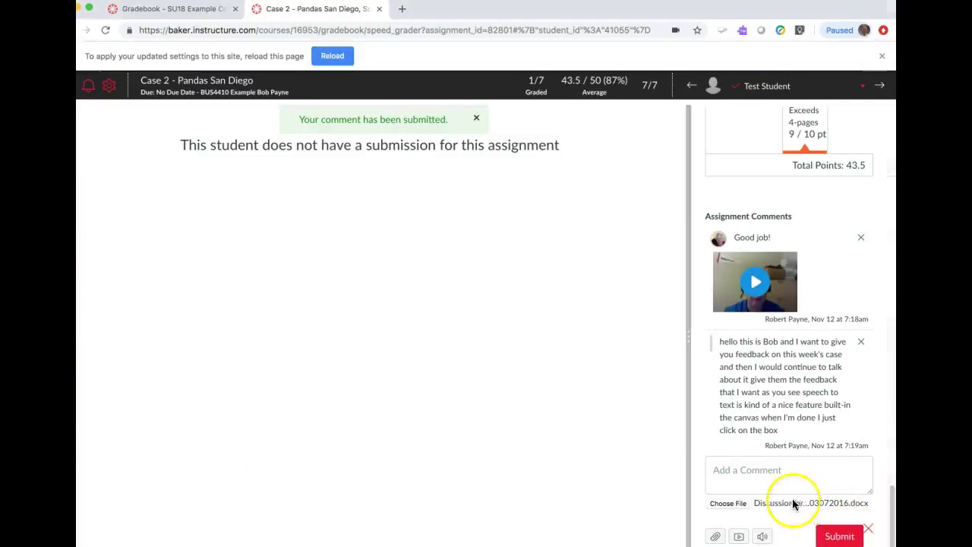
- Submit the "See attached files." comment with Discussion proposal_Baker College_Final_03072016.docx attached
click(839, 535)
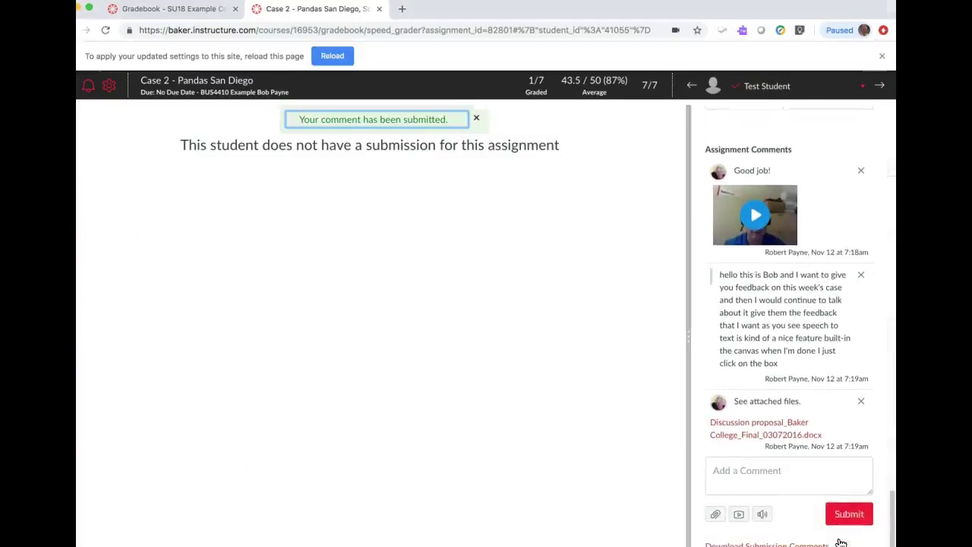